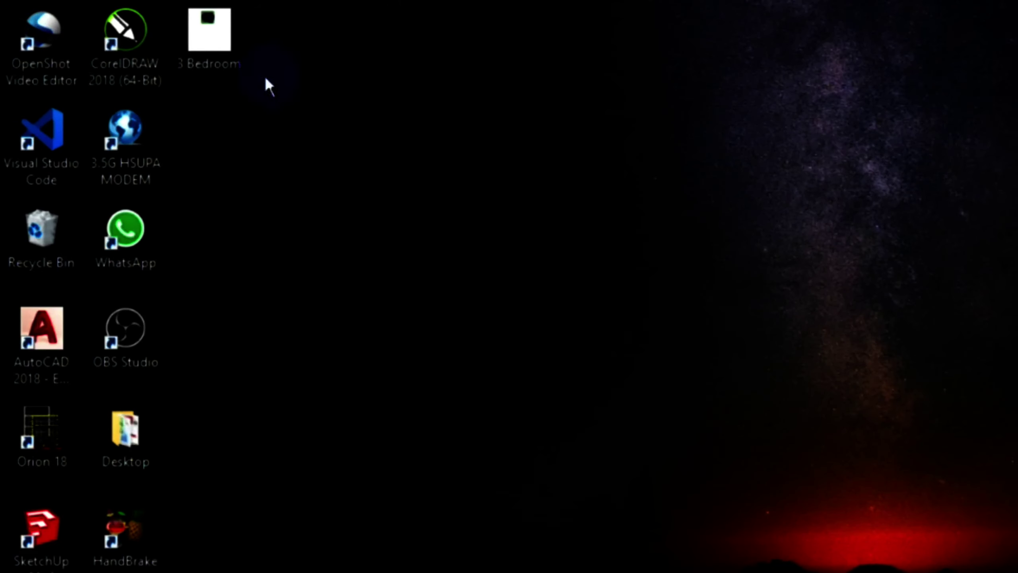
Step: Open the 3 Bedroom drawing from the desktop in AutoCAD 2018
{"action": "left_click", "coordinate": [228, 41]}
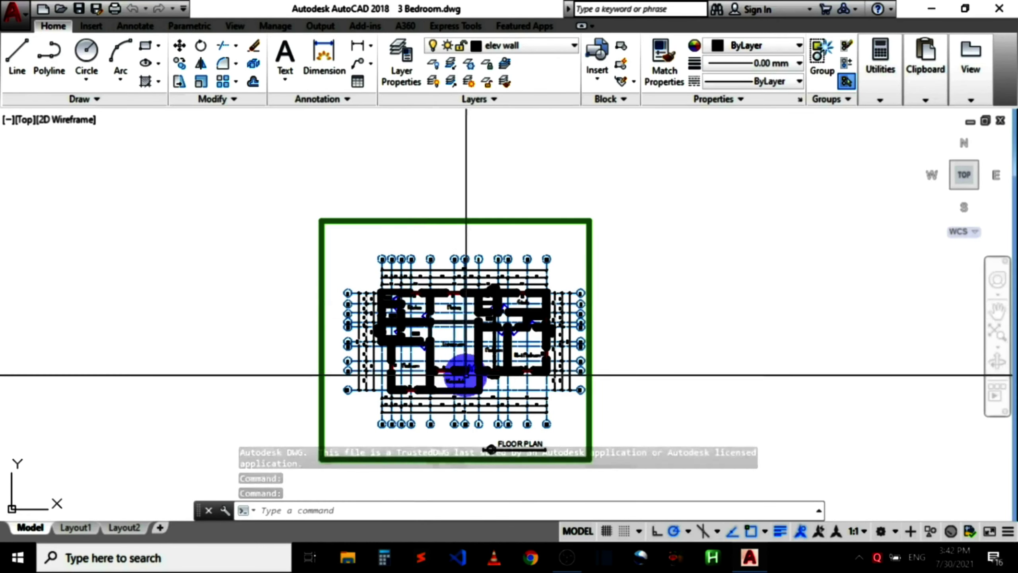
Step: Window-select the green border frame around the floor plan
{"action": "scroll", "coordinate": [461, 369], "scroll_direction": "up", "scroll_amount": 2}
{"action": "scroll", "coordinate": [456, 327], "scroll_direction": "up", "scroll_amount": 2}
{"action": "scroll", "coordinate": [457, 327], "scroll_direction": "down", "scroll_amount": 2}
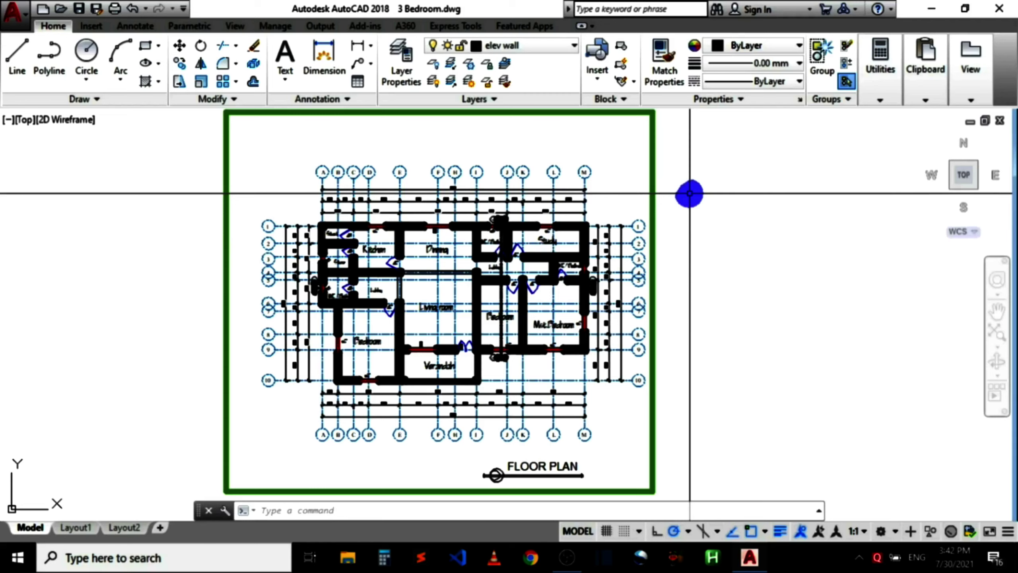
{"action": "left_click", "coordinate": [690, 194]}
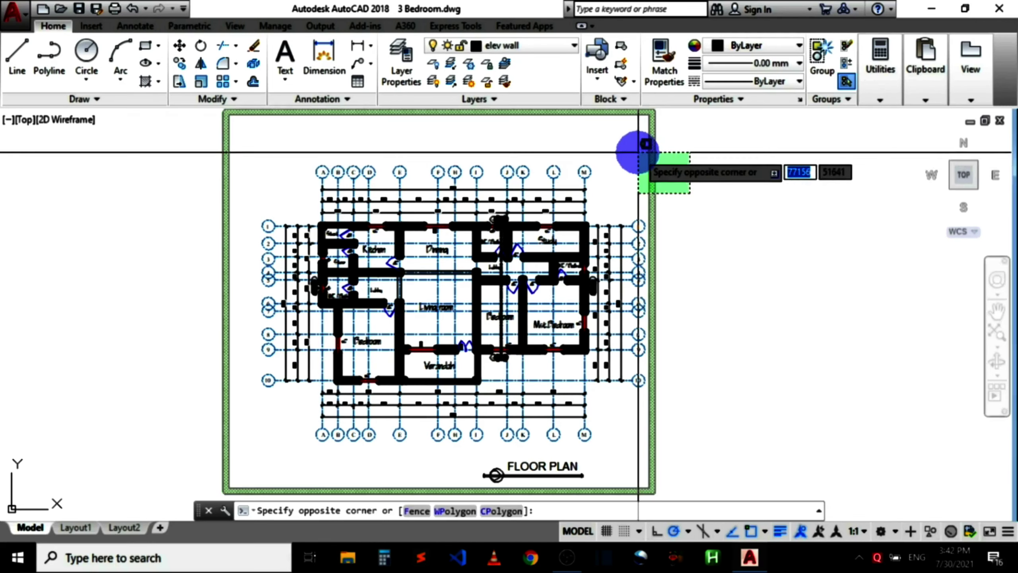
{"action": "left_click", "coordinate": [634, 148]}
Step: Add the FLOOR PLAN title to the selection and erase both
{"action": "scroll", "coordinate": [635, 148], "scroll_direction": "down", "scroll_amount": 2}
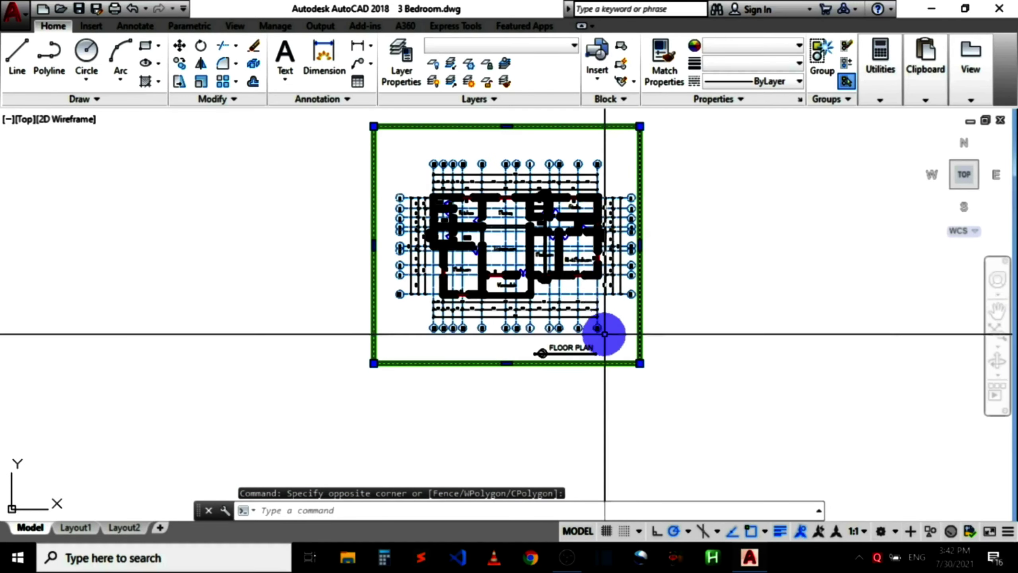
{"action": "scroll", "coordinate": [609, 409], "scroll_direction": "up", "scroll_amount": 2}
{"action": "left_click", "coordinate": [628, 412]}
{"action": "left_click", "coordinate": [455, 346]}
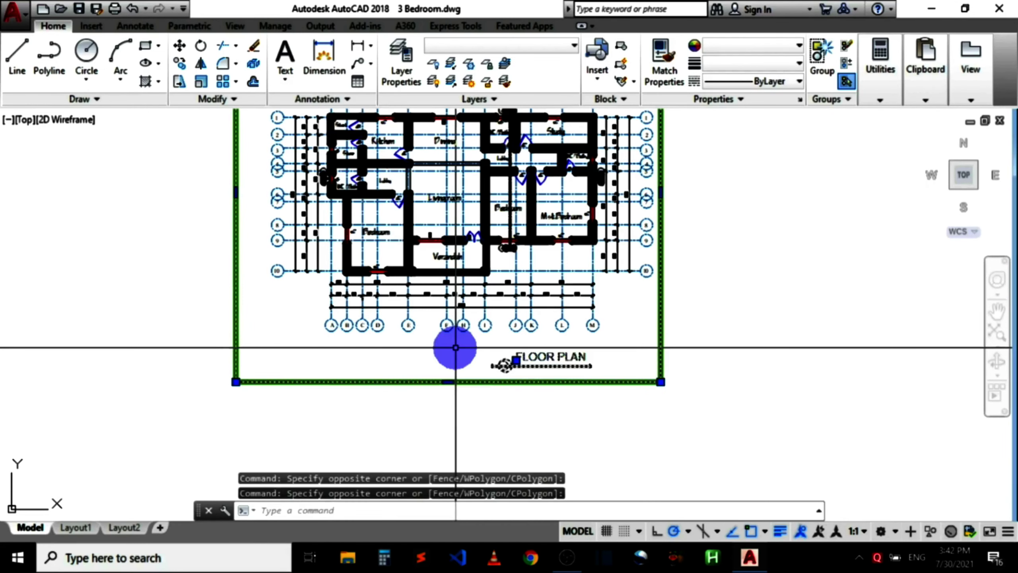
{"action": "left_click", "coordinate": [253, 46]}
Step: Zoom around to review the remaining floor plan
{"action": "scroll", "coordinate": [394, 289], "scroll_direction": "down", "scroll_amount": 3}
{"action": "scroll", "coordinate": [394, 289], "scroll_direction": "down", "scroll_amount": 5}
{"action": "scroll", "coordinate": [398, 284], "scroll_direction": "up", "scroll_amount": 1}
{"action": "scroll", "coordinate": [402, 316], "scroll_direction": "down", "scroll_amount": 1}
{"action": "scroll", "coordinate": [402, 316], "scroll_direction": "up", "scroll_amount": 3}
{"action": "scroll", "coordinate": [405, 241], "scroll_direction": "up", "scroll_amount": 1}
{"action": "scroll", "coordinate": [409, 249], "scroll_direction": "up", "scroll_amount": 5}
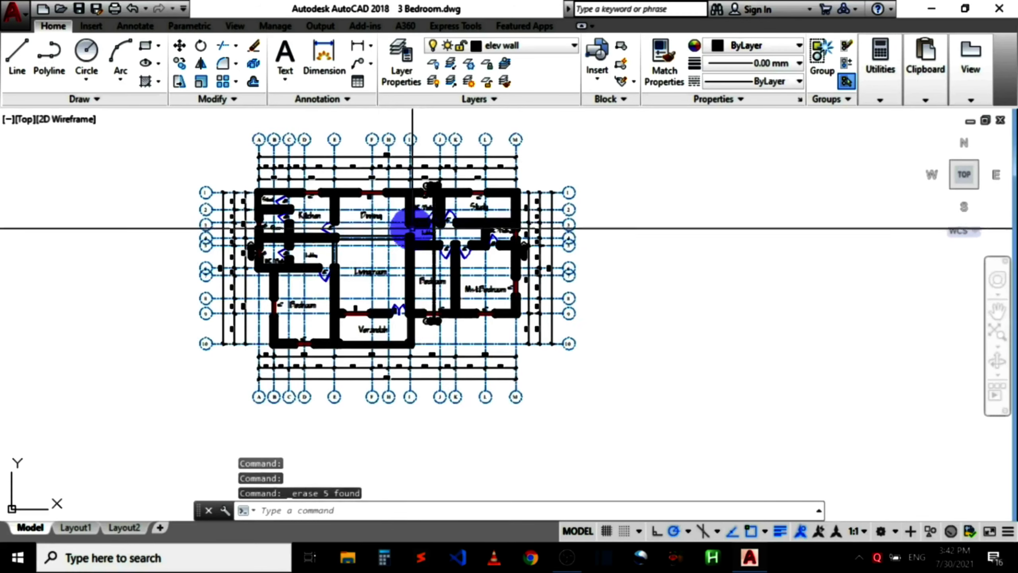
{"action": "scroll", "coordinate": [409, 264], "scroll_direction": "up", "scroll_amount": 2}
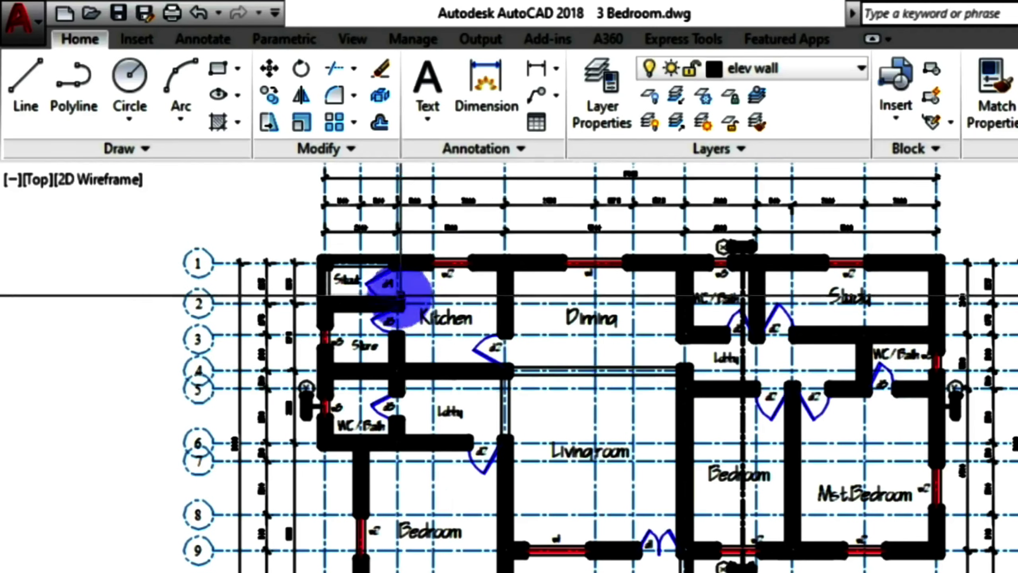
{"action": "left_click", "coordinate": [39, 24]}
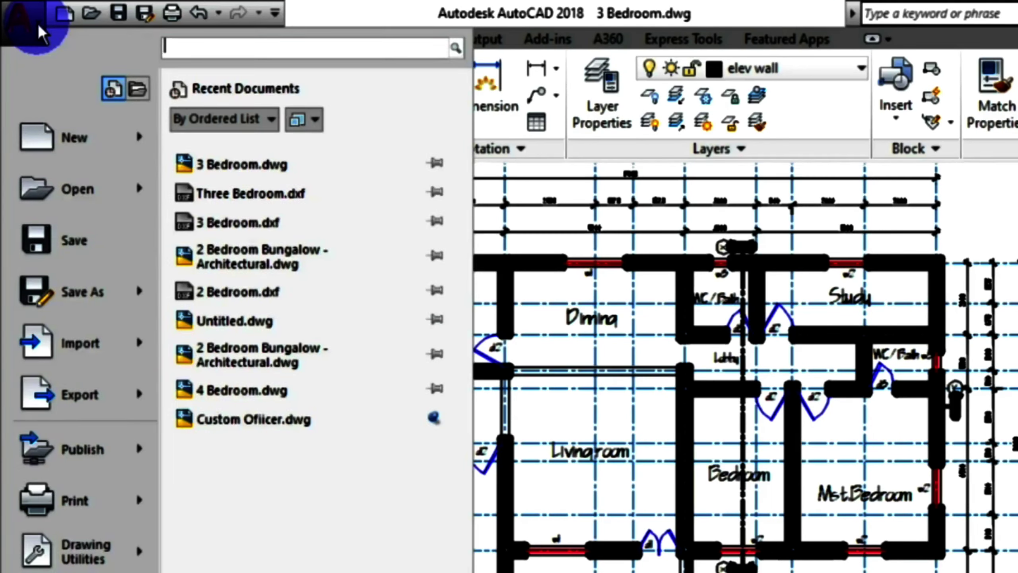
{"action": "mouse_move", "coordinate": [79, 291]}
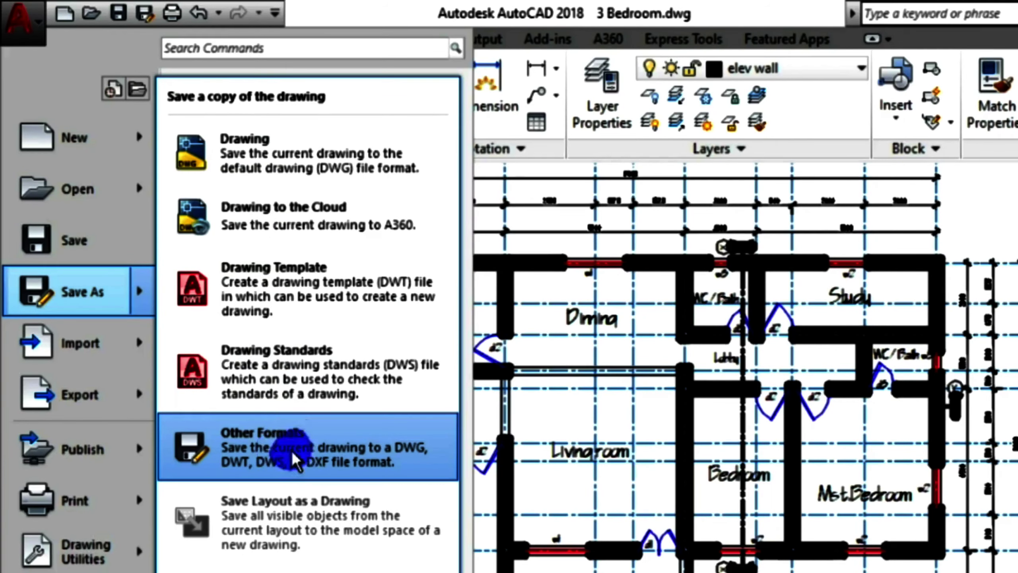
Step: Save a copy in another format to the Desktop, named 'Three Bedroom'
{"action": "left_click", "coordinate": [295, 460]}
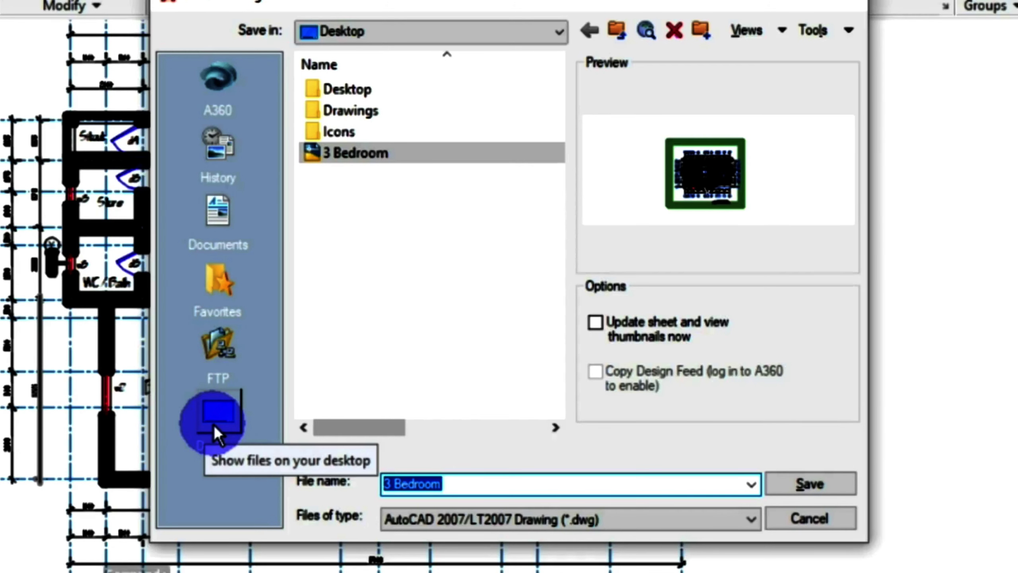
{"action": "left_click", "coordinate": [213, 424]}
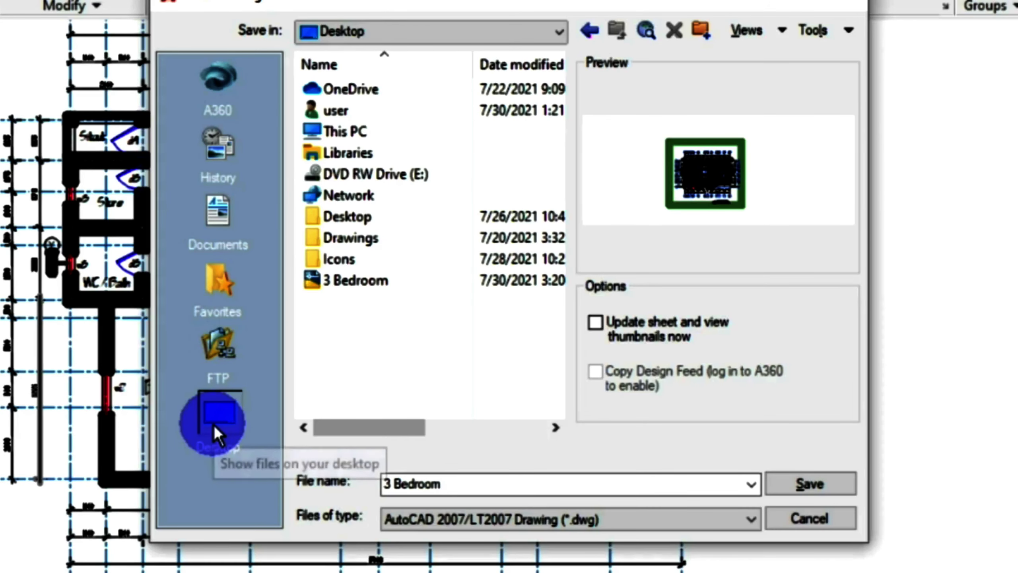
{"action": "left_click", "coordinate": [454, 485]}
{"action": "type", "text": "Three"}
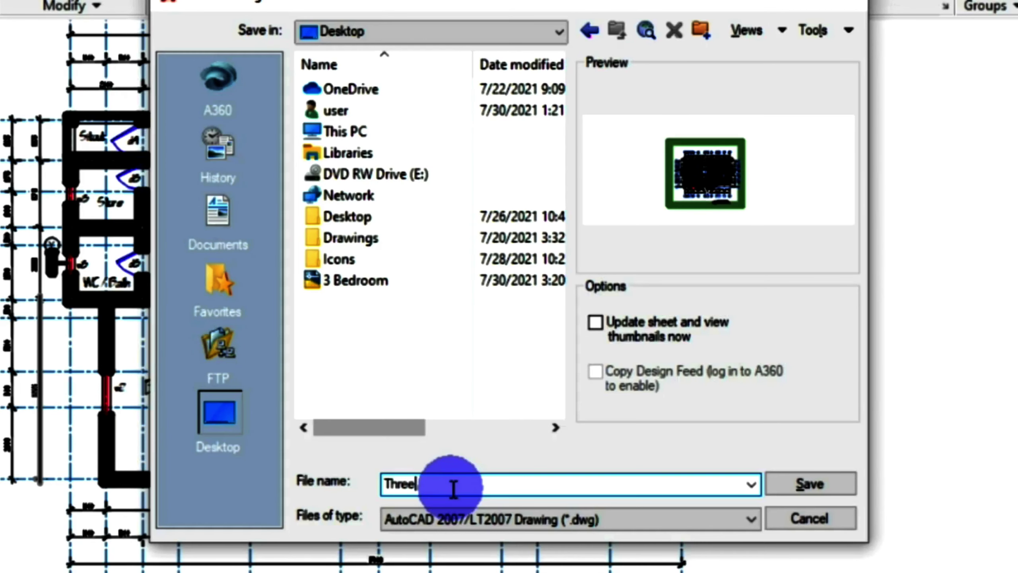
{"action": "type", "text": " Bedroom"}
Step: Set the file type to AutoCAD 2007/LT2007 DXF and save
{"action": "left_click", "coordinate": [701, 523]}
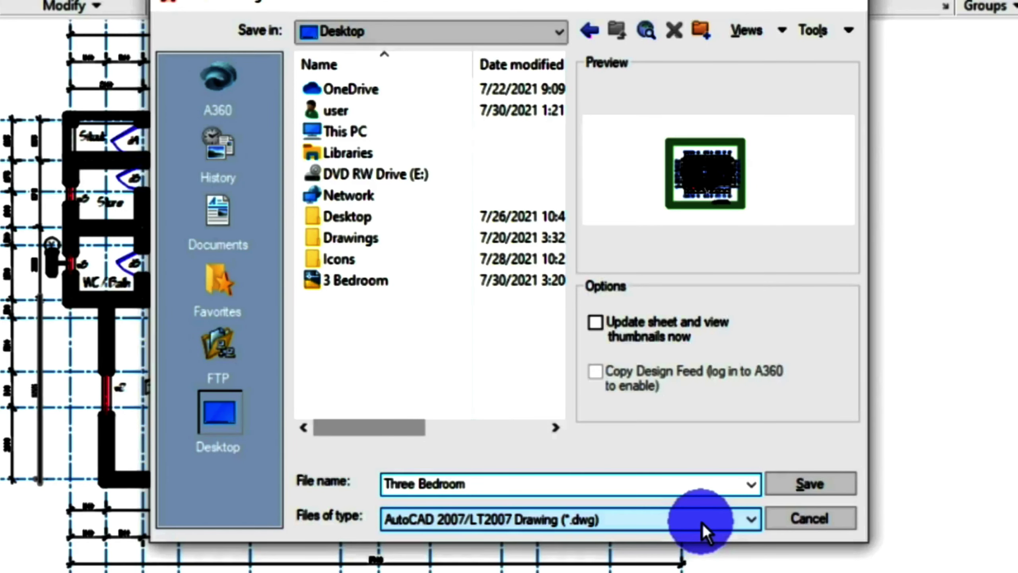
{"action": "left_click", "coordinate": [701, 522]}
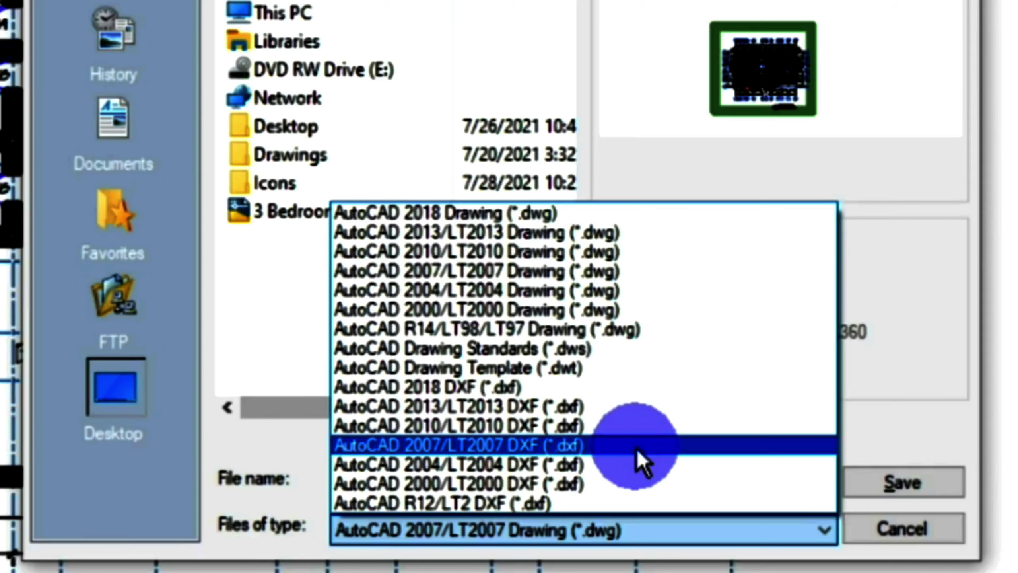
{"action": "left_click", "coordinate": [636, 448]}
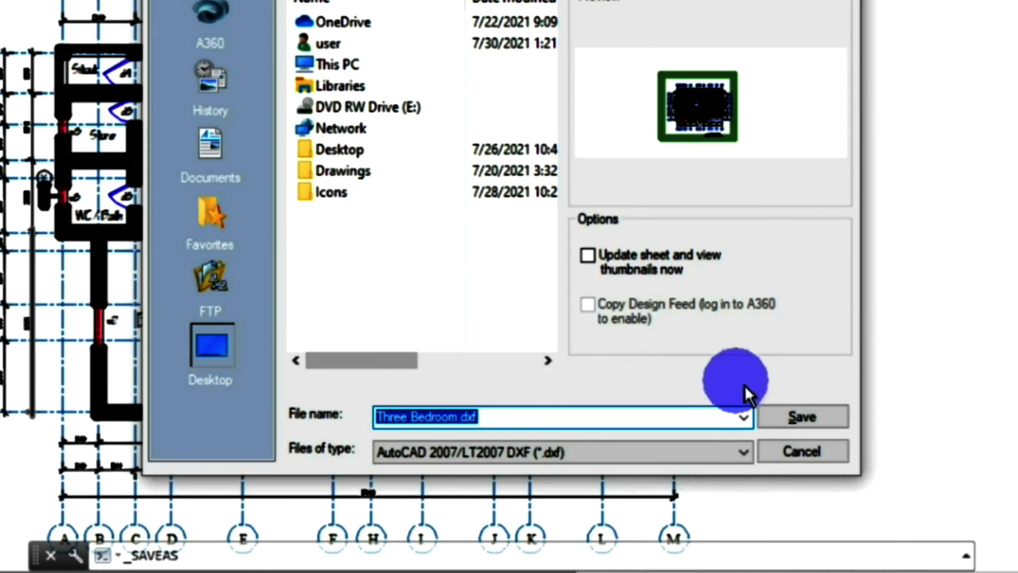
{"action": "left_click", "coordinate": [820, 418]}
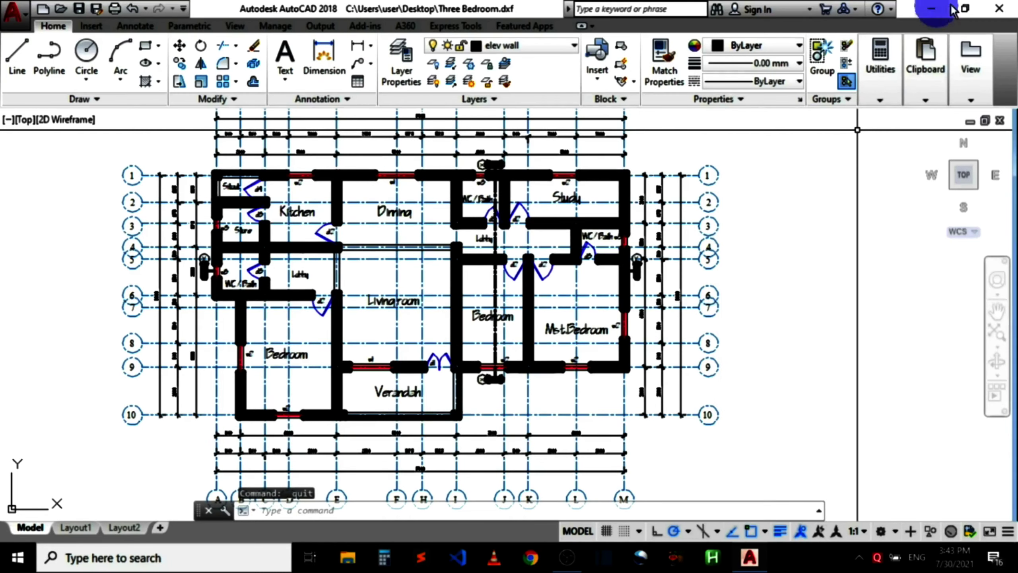
Step: Close AutoCAD without saving the drawing again
{"action": "left_click", "coordinate": [998, 8]}
{"action": "left_click", "coordinate": [544, 309]}
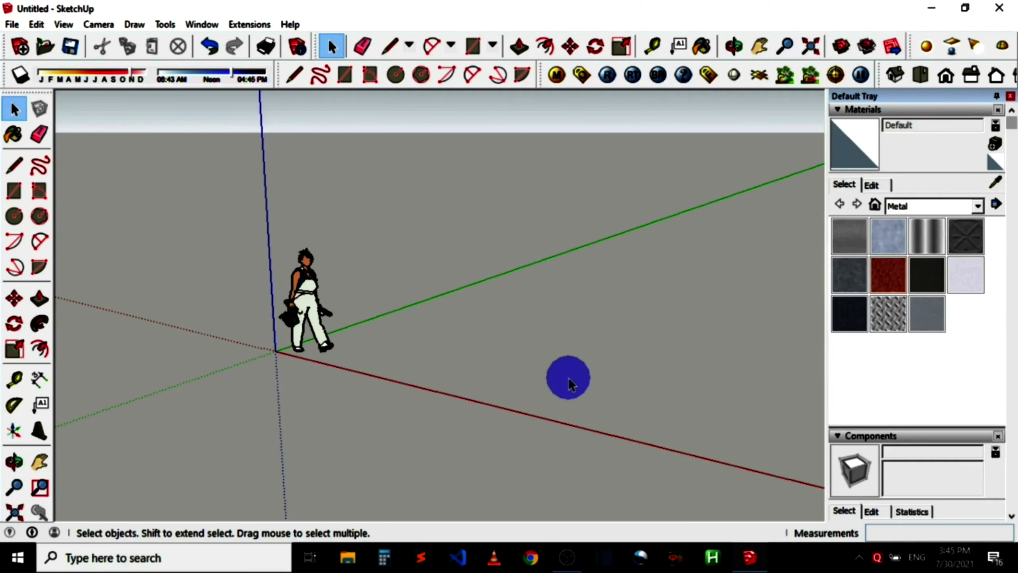
Step: Orbit the view around the empty Untitled SketchUp scene
{"action": "mouse_move", "coordinate": [527, 364]}
{"action": "middle_mouse_down"}
{"action": "mouse_move", "coordinate": [680, 392]}
{"action": "mouse_move", "coordinate": [615, 280]}
{"action": "middle_mouse_up"}
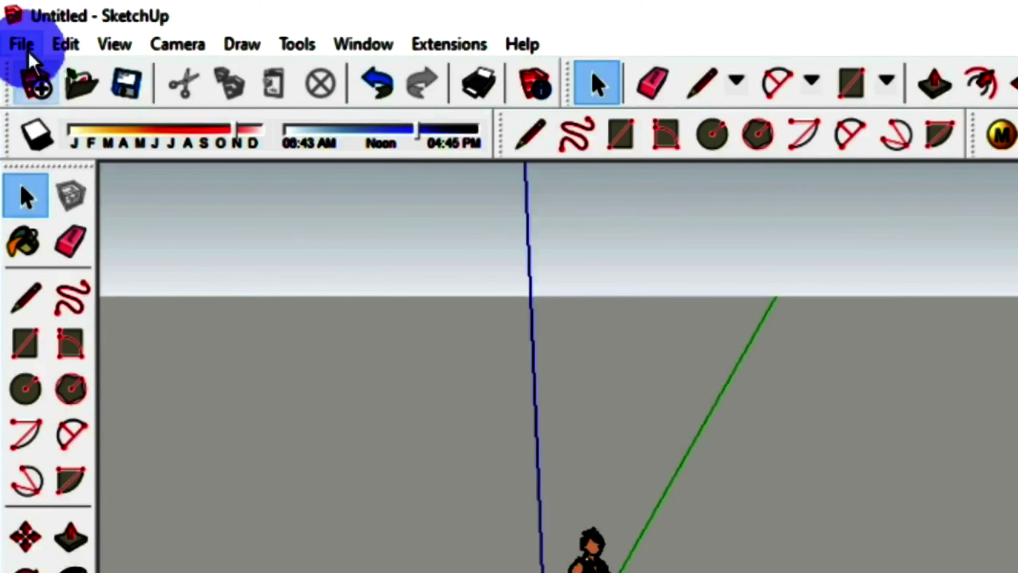
Step: Start a File > Import and pick the Three Bedroom DXF from the Desktop
{"action": "left_click", "coordinate": [14, 27]}
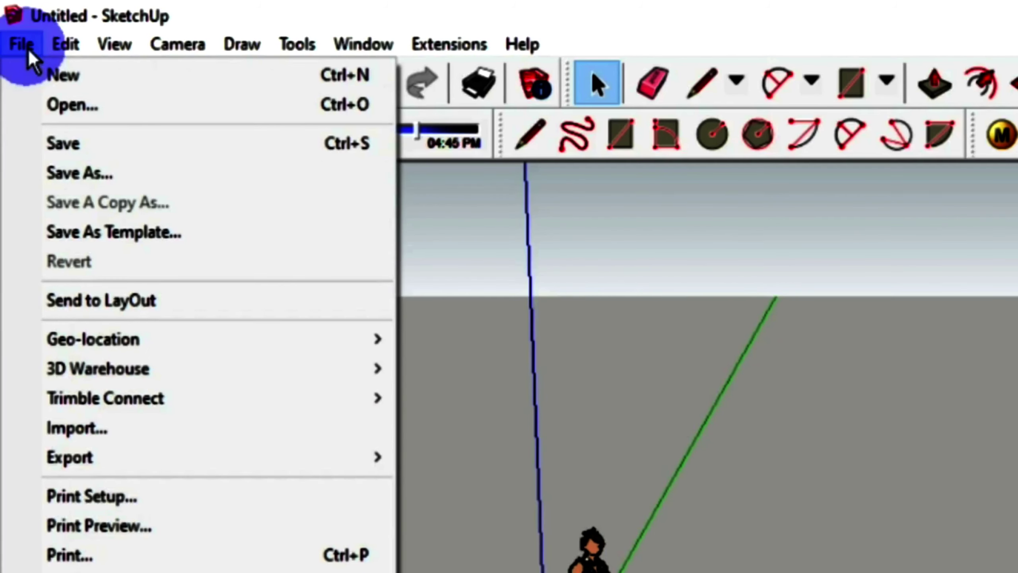
{"action": "left_click", "coordinate": [153, 434]}
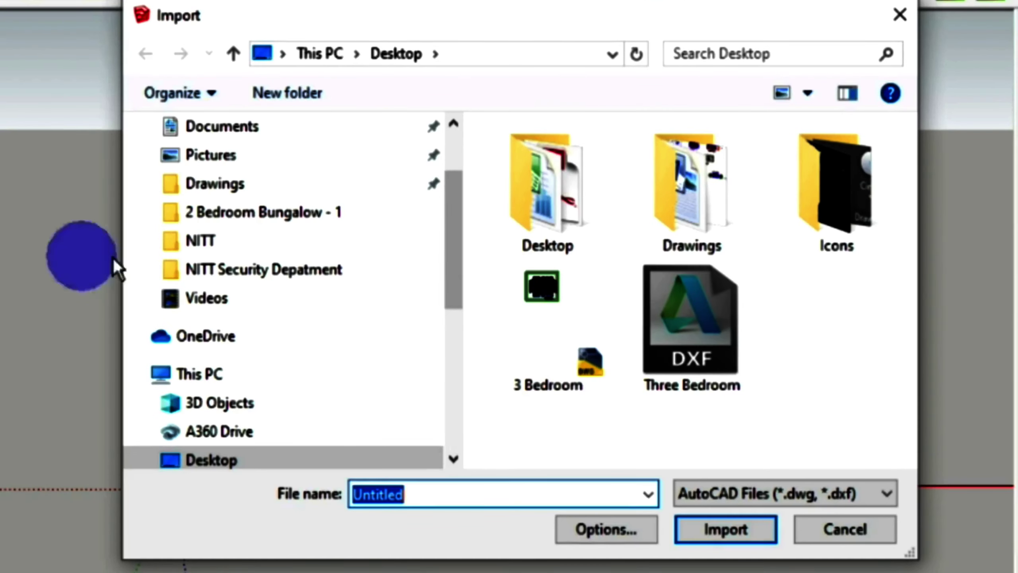
{"action": "scroll", "coordinate": [364, 365], "scroll_direction": "down", "scroll_amount": 1}
{"action": "scroll", "coordinate": [353, 365], "scroll_direction": "down", "scroll_amount": 1}
{"action": "scroll", "coordinate": [341, 370], "scroll_direction": "down", "scroll_amount": 3}
{"action": "left_click", "coordinate": [230, 323]}
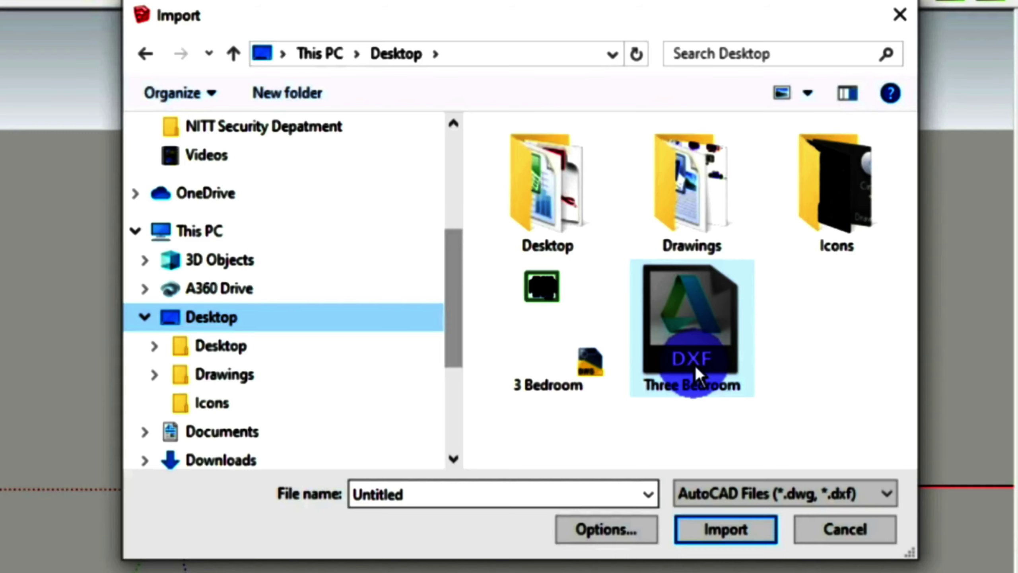
{"action": "left_click", "coordinate": [697, 337]}
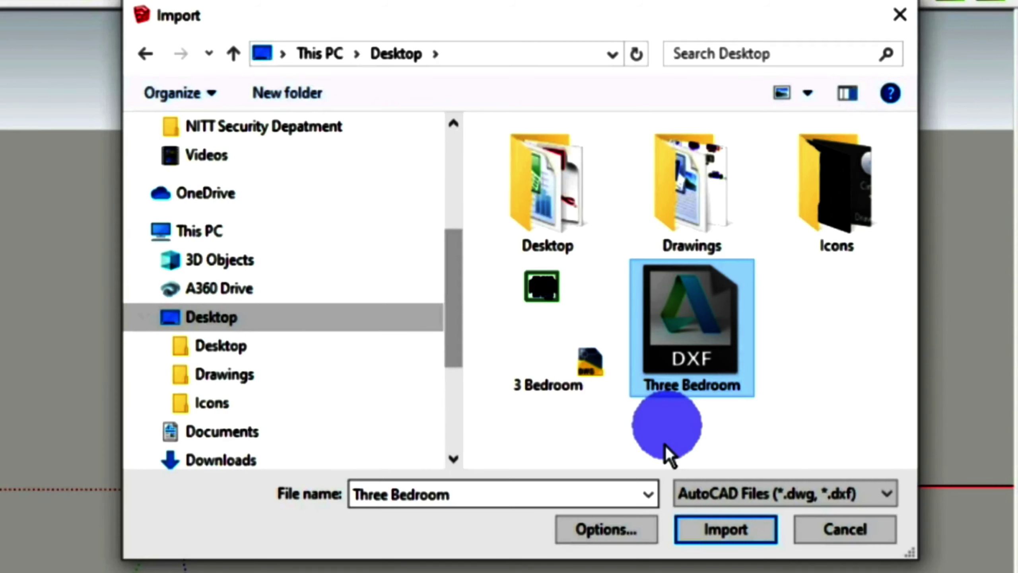
Step: Set the AutoCAD import units to Millimeters and import the Three Bedroom DXF
{"action": "left_click", "coordinate": [634, 533]}
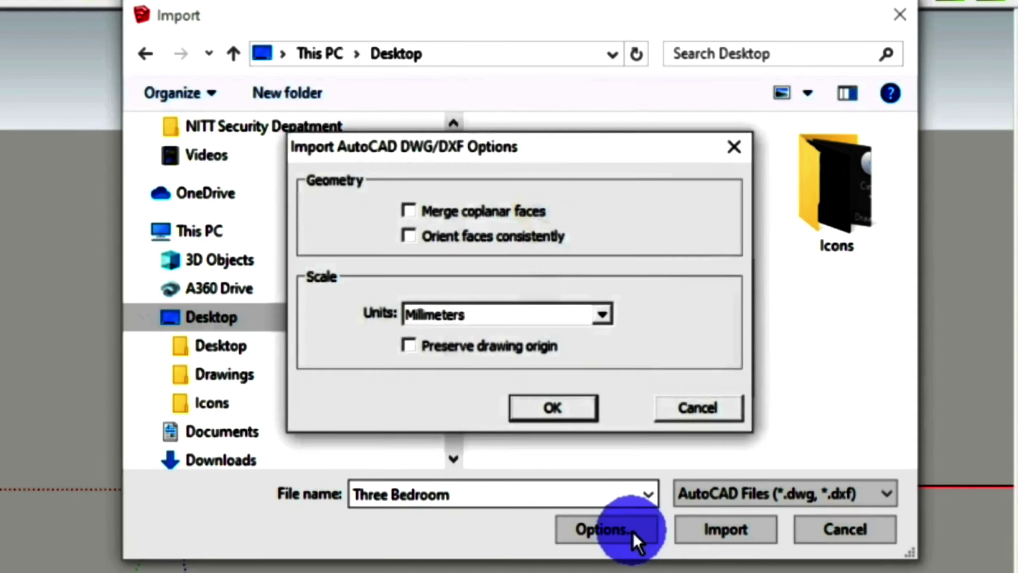
{"action": "left_click", "coordinate": [490, 324]}
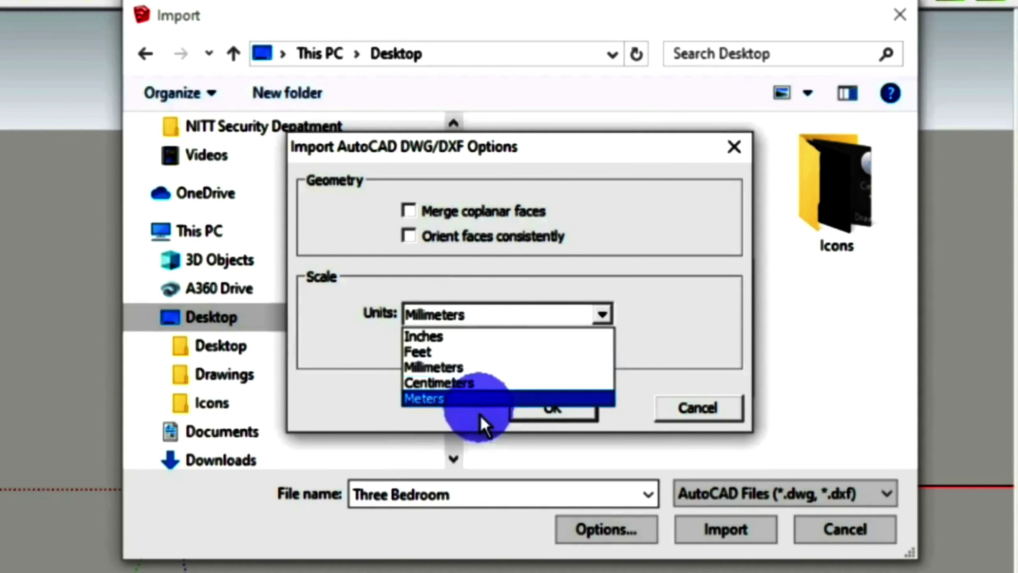
{"action": "left_click", "coordinate": [450, 367]}
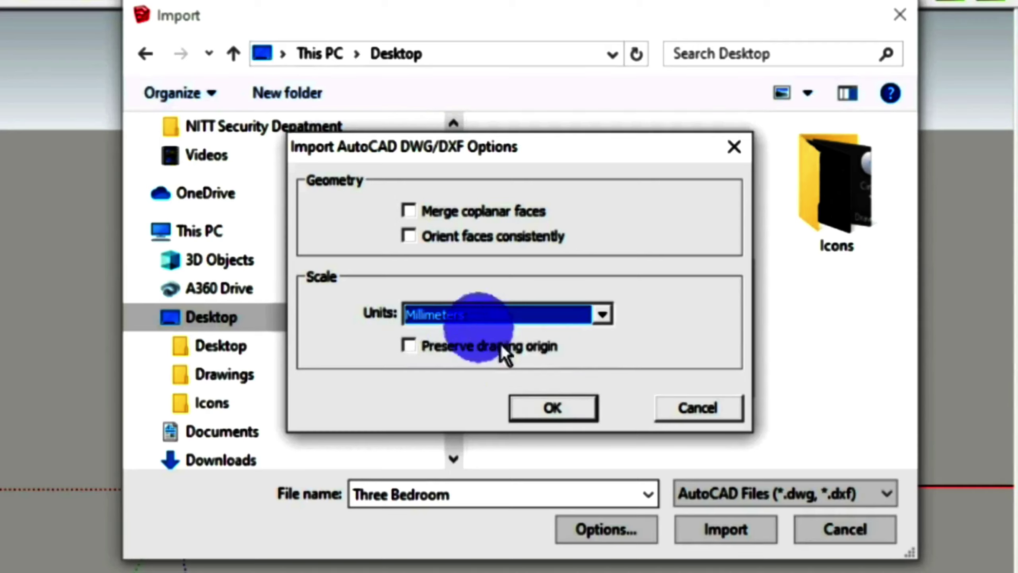
{"action": "left_click", "coordinate": [560, 405]}
{"action": "left_click", "coordinate": [713, 530]}
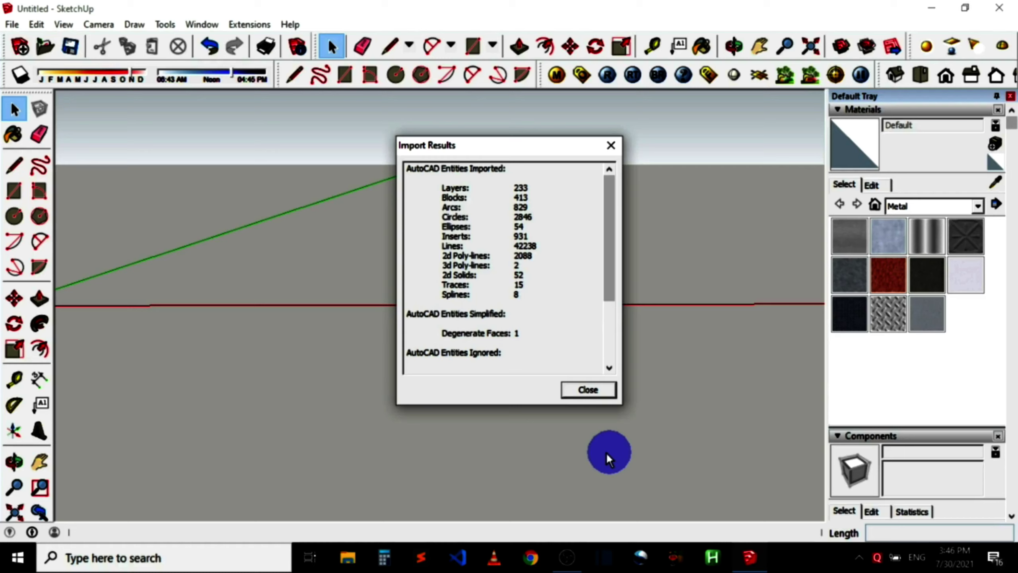
Step: Close the import results, orbit onto the plan and select all geometry to check it
{"action": "left_click", "coordinate": [587, 389]}
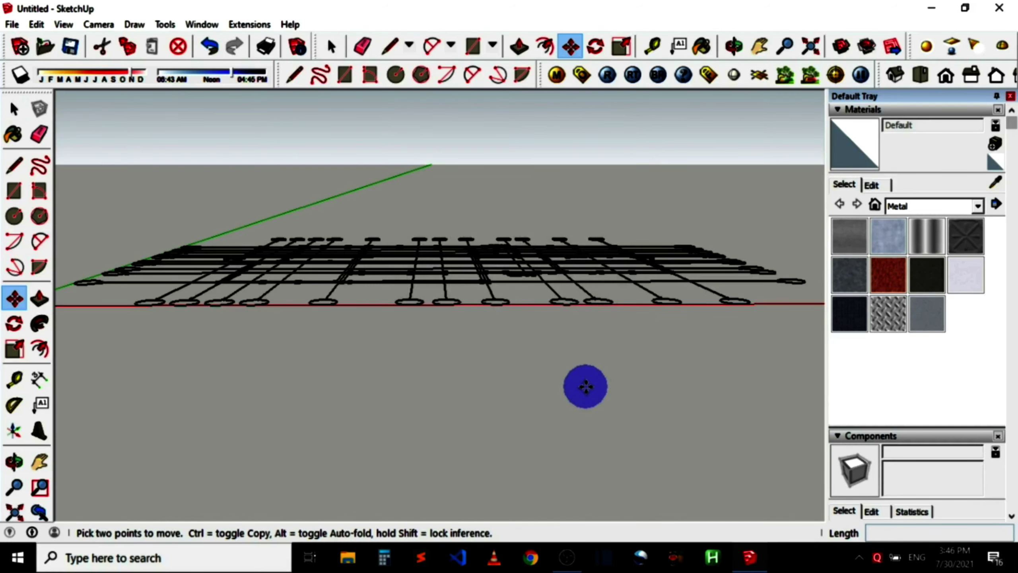
{"action": "middle_click_drag", "start_coordinate": [470, 377], "coordinate": [466, 446]}
{"action": "mouse_move", "coordinate": [431, 371]}
{"action": "middle_mouse_down"}
{"action": "mouse_move", "coordinate": [409, 352]}
{"action": "mouse_move", "coordinate": [415, 401]}
{"action": "mouse_move", "coordinate": [427, 319]}
{"action": "middle_mouse_up"}
{"action": "scroll", "coordinate": [396, 336], "scroll_direction": "up", "scroll_amount": 3}
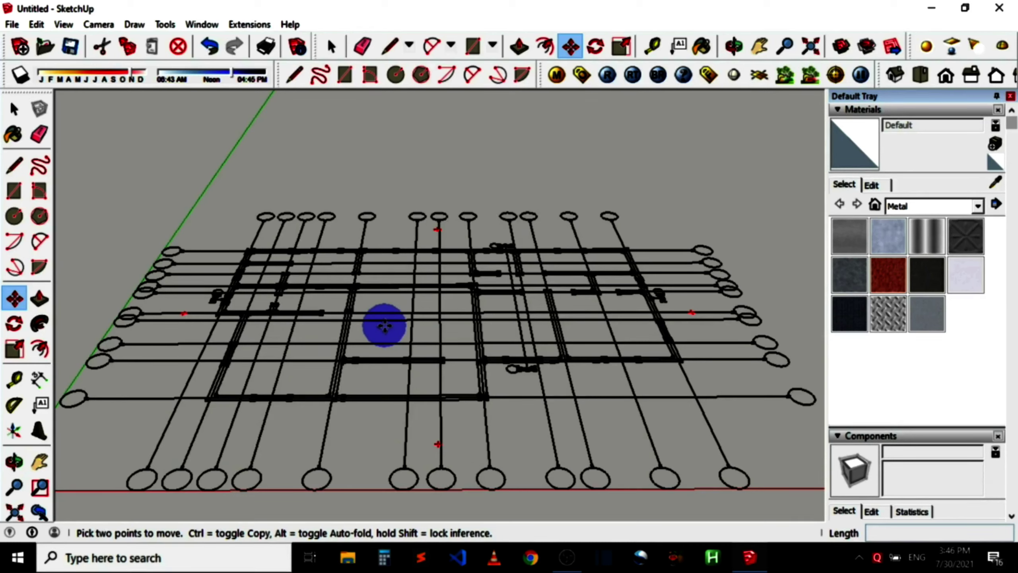
{"action": "key", "text": "ctrl+a"}
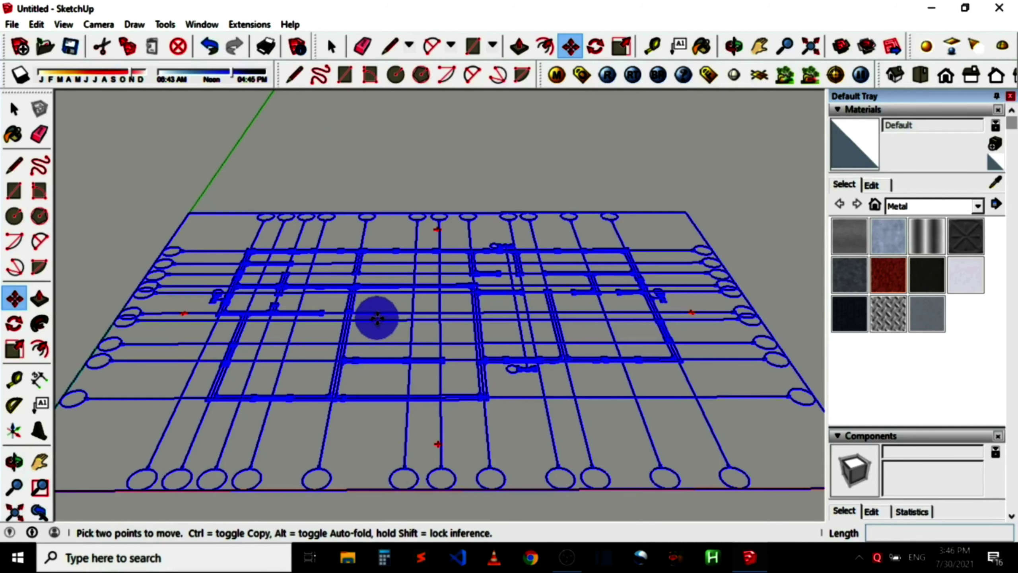
{"action": "left_click", "coordinate": [14, 108]}
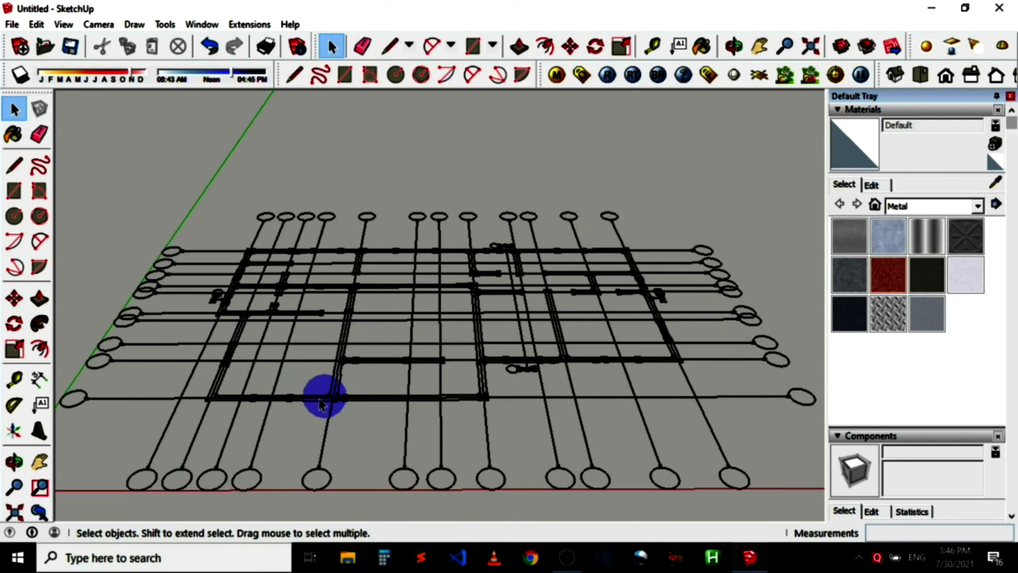
Step: Orbit and zoom to an oblique top-down view of the plan
{"action": "scroll", "coordinate": [329, 398], "scroll_direction": "up", "scroll_amount": 3}
{"action": "scroll", "coordinate": [360, 271], "scroll_direction": "down", "scroll_amount": 1}
{"action": "middle_click_drag", "start_coordinate": [360, 271], "coordinate": [270, 481]}
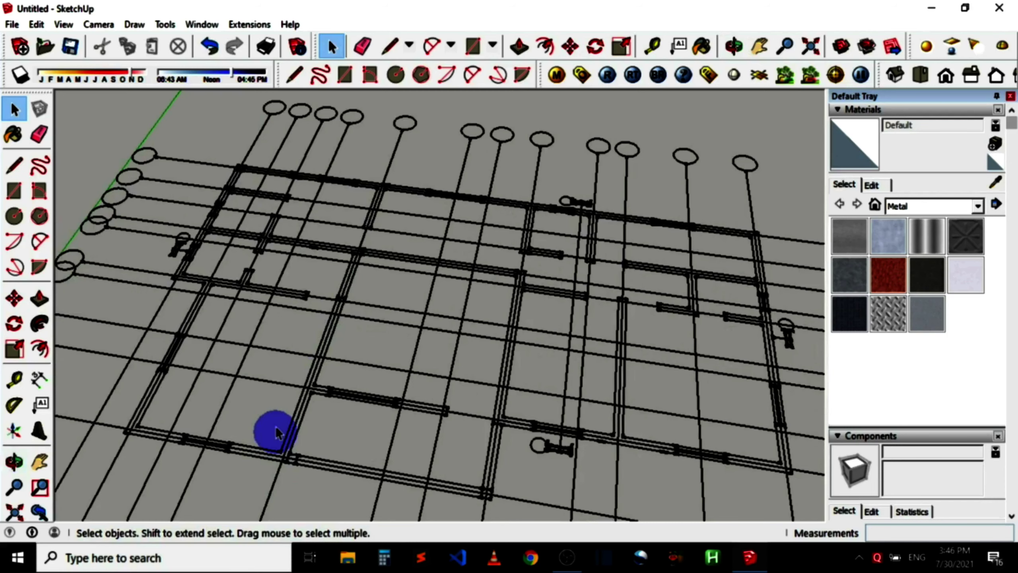
{"action": "scroll", "coordinate": [305, 328], "scroll_direction": "down", "scroll_amount": 1}
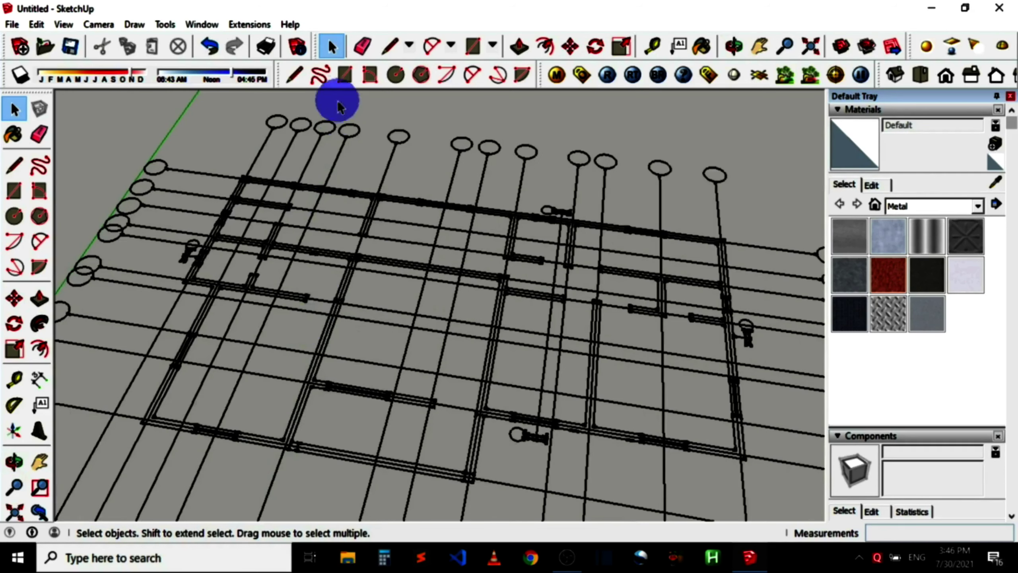
{"action": "left_click", "coordinate": [344, 77]}
Step: Draw rectangles over the bottom wall and the adjoining vertical wall
{"action": "scroll", "coordinate": [240, 461], "scroll_direction": "up", "scroll_amount": 2}
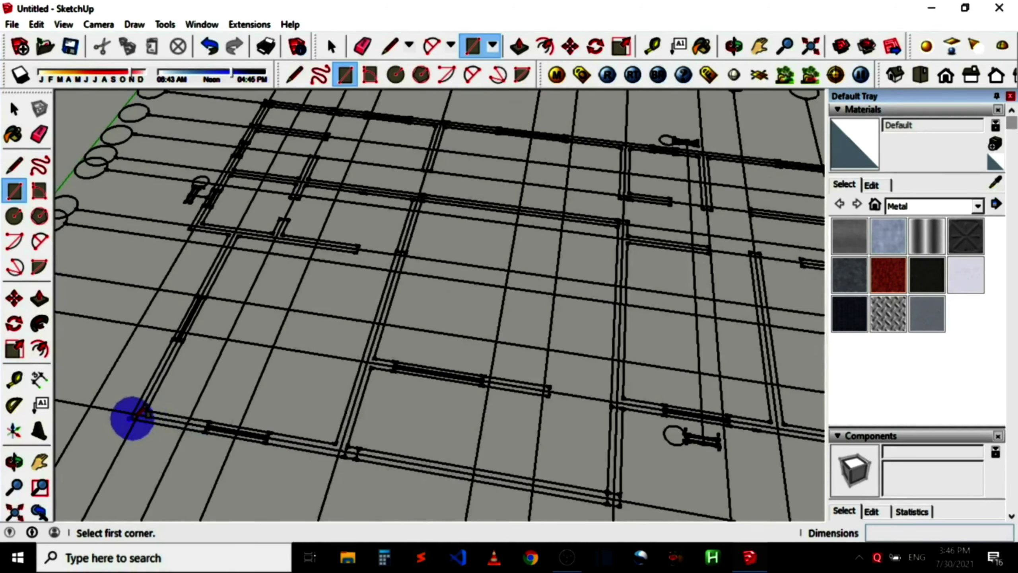
{"action": "left_click", "coordinate": [129, 420]}
{"action": "left_click", "coordinate": [584, 491]}
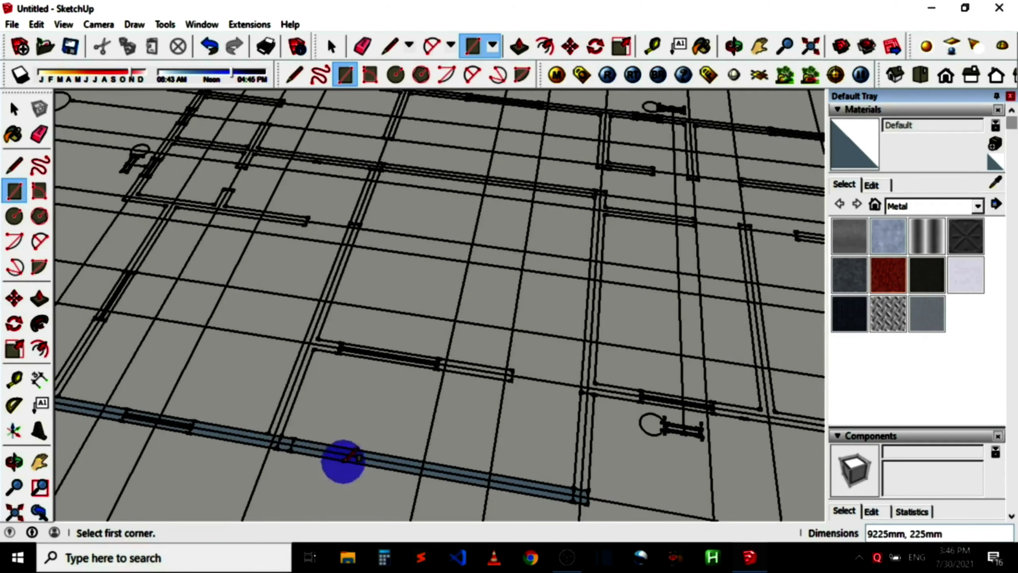
{"action": "left_click", "coordinate": [270, 434]}
{"action": "left_click", "coordinate": [318, 340]}
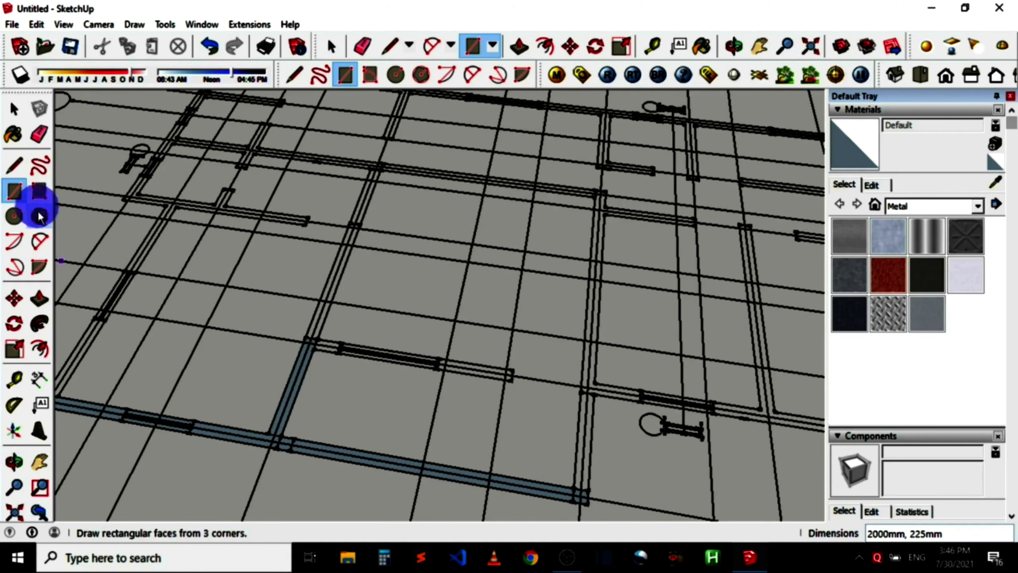
Step: Push/pull the bottom wall rectangle up to 4000mm
{"action": "left_click", "coordinate": [39, 298]}
{"action": "left_click", "coordinate": [328, 448]}
{"action": "middle_click_drag", "start_coordinate": [320, 345], "coordinate": [137, 211]}
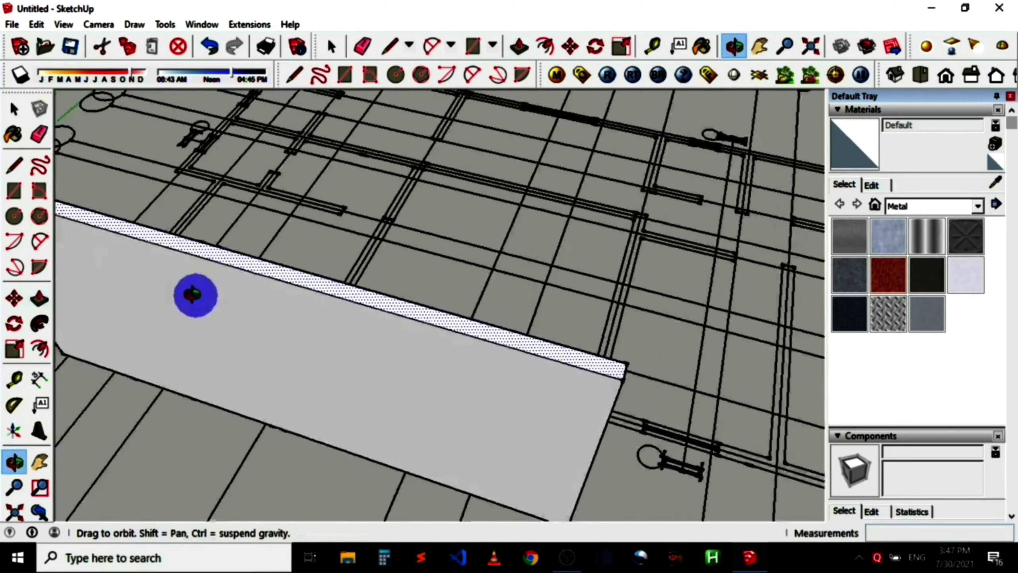
{"action": "type", "text": "4000"}
{"action": "key", "text": "Return"}
Step: Orbit around and pull the vertical wall face up into a tall wall
{"action": "mouse_move", "coordinate": [246, 314]}
{"action": "middle_mouse_down"}
{"action": "mouse_move", "coordinate": [438, 473]}
{"action": "mouse_move", "coordinate": [413, 299]}
{"action": "middle_mouse_up"}
{"action": "scroll", "coordinate": [412, 296], "scroll_direction": "up", "scroll_amount": 3}
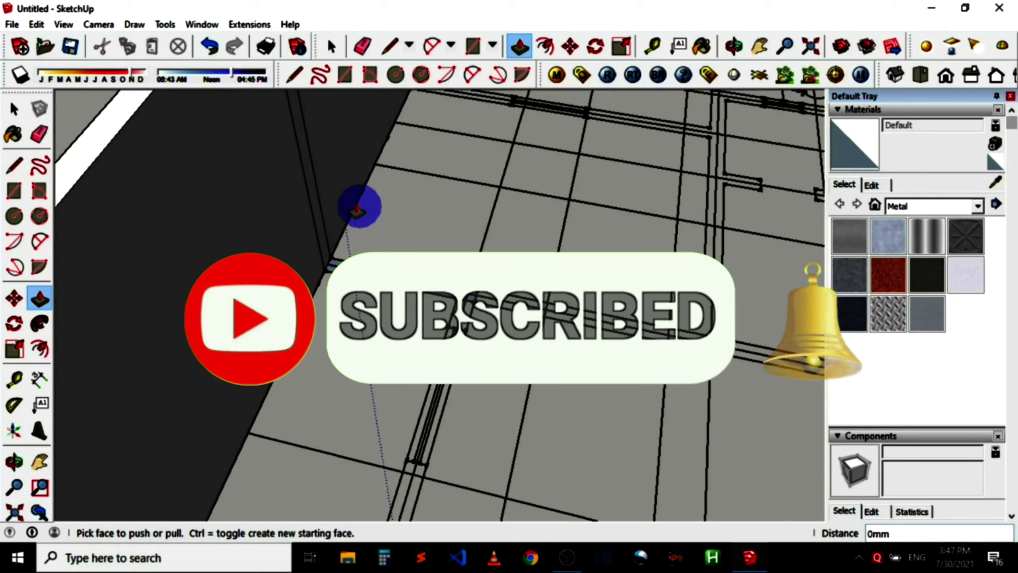
{"action": "scroll", "coordinate": [421, 246], "scroll_direction": "down", "scroll_amount": 2}
{"action": "scroll", "coordinate": [362, 313], "scroll_direction": "down", "scroll_amount": 2}
{"action": "left_click", "coordinate": [408, 198]}
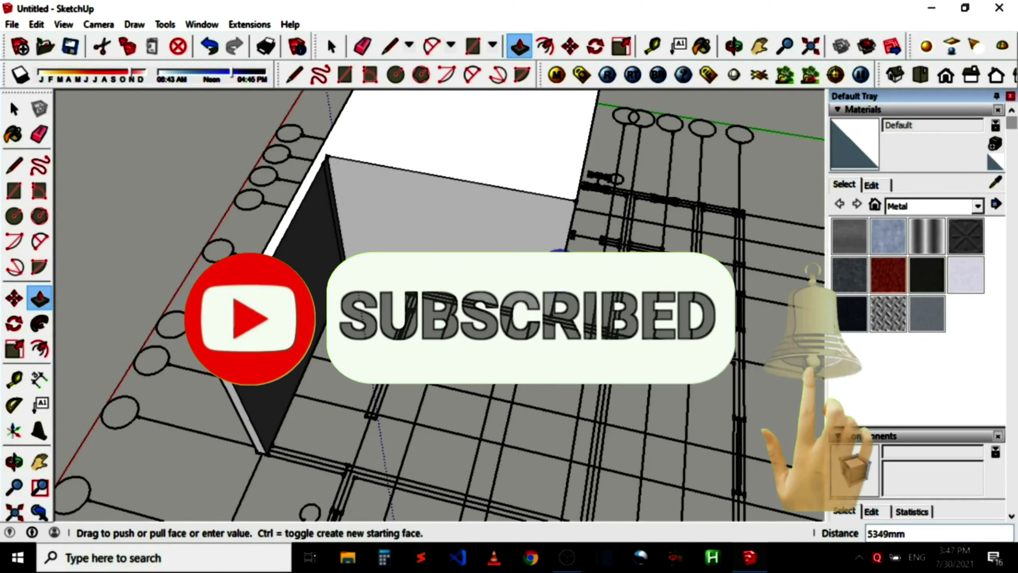
{"action": "scroll", "coordinate": [525, 317], "scroll_direction": "up", "scroll_amount": 3}
{"action": "left_click", "coordinate": [521, 321]}
{"action": "scroll", "coordinate": [386, 357], "scroll_direction": "down", "scroll_amount": 3}
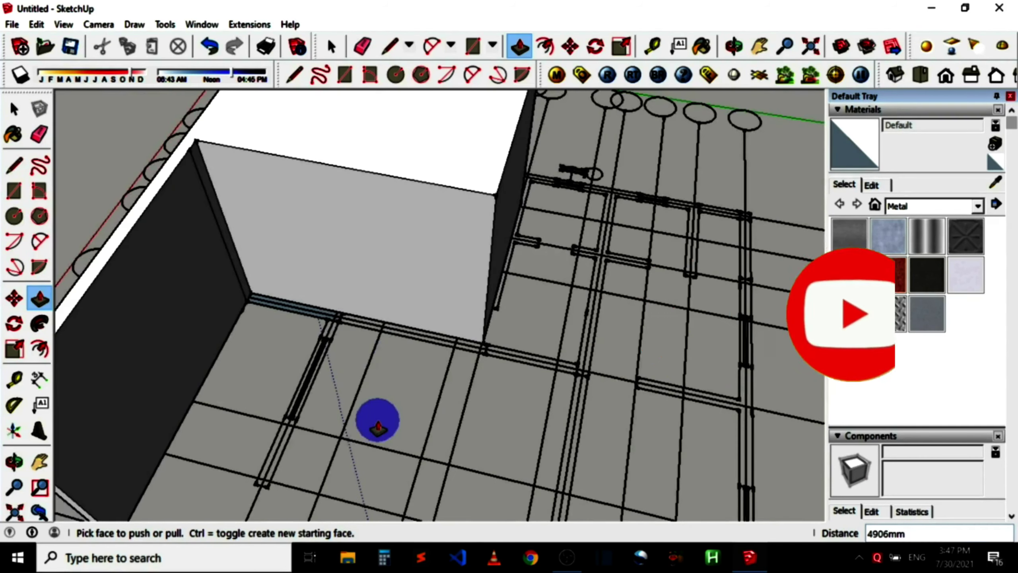